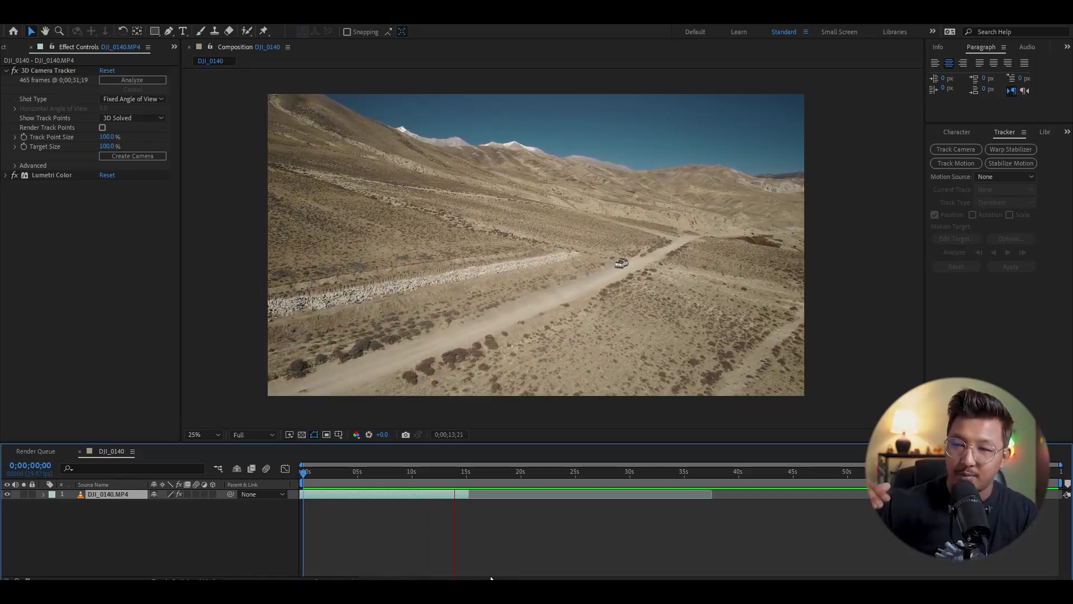
# Stop the preview and return the playhead to 0;00;00;00 with the footage deselected
pyautogui.press('space')
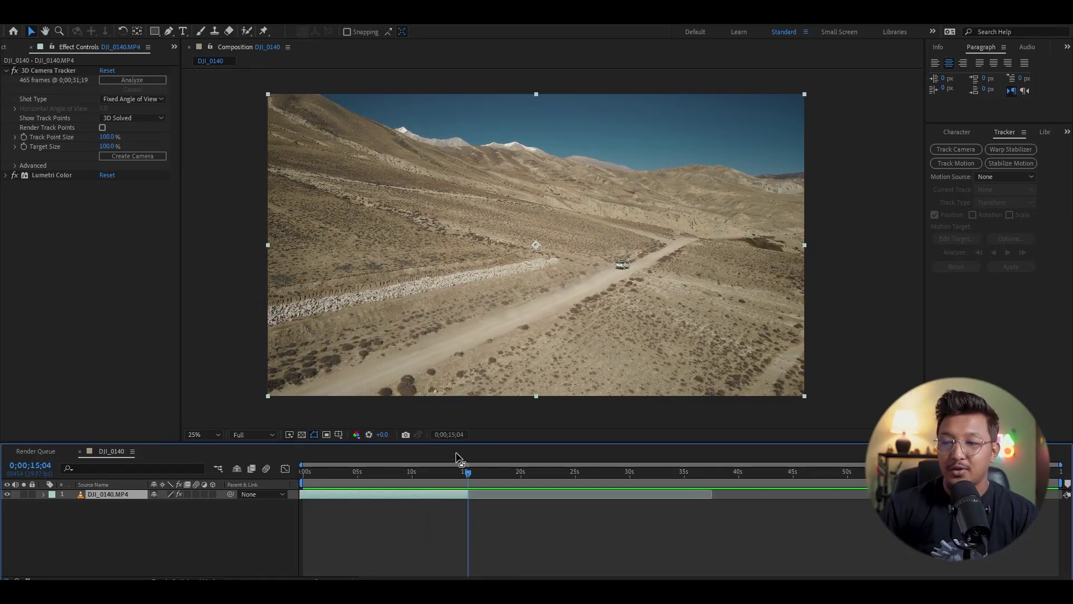
pyautogui.moveTo(454, 475); pyautogui.dragTo(294, 472)
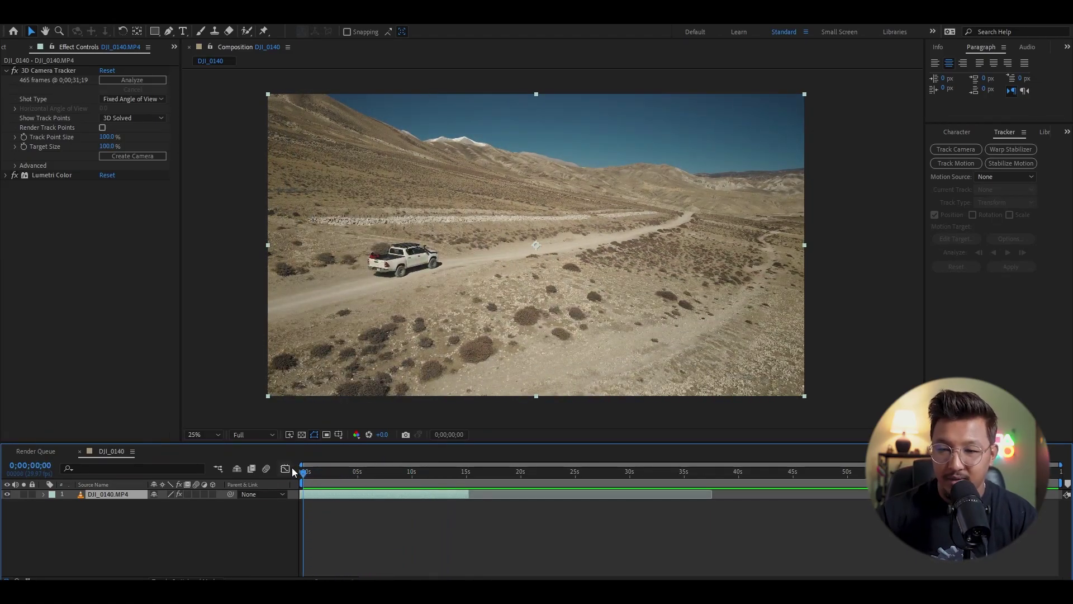
pyautogui.click(353, 508)
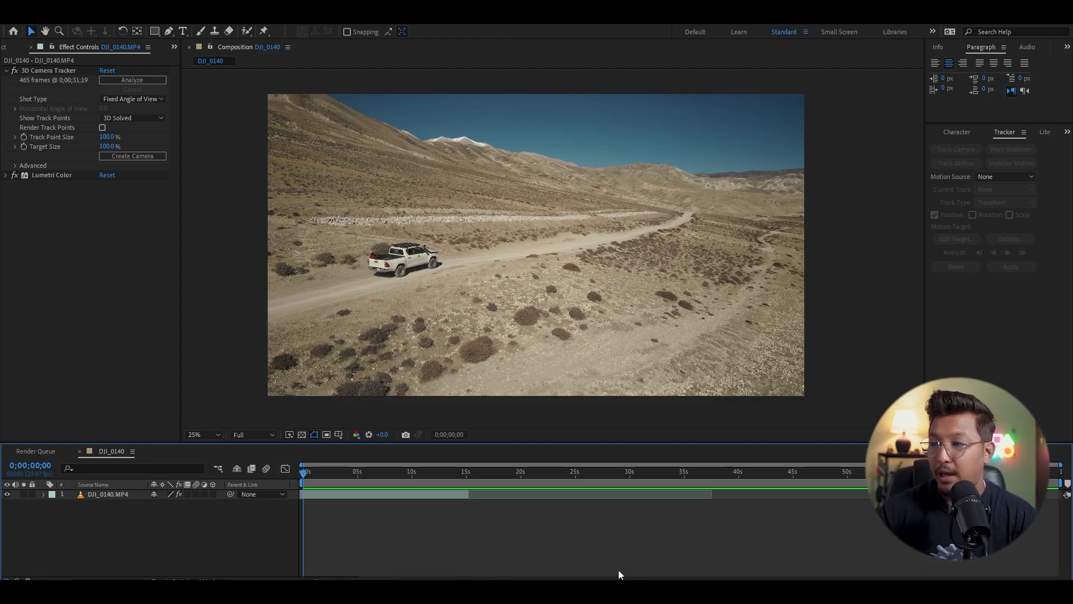
# Dock the Tracker panel beside Effects & Presets and select the DJI_0140.MP4 layer
pyautogui.moveTo(1008, 133); pyautogui.dragTo(947, 133)
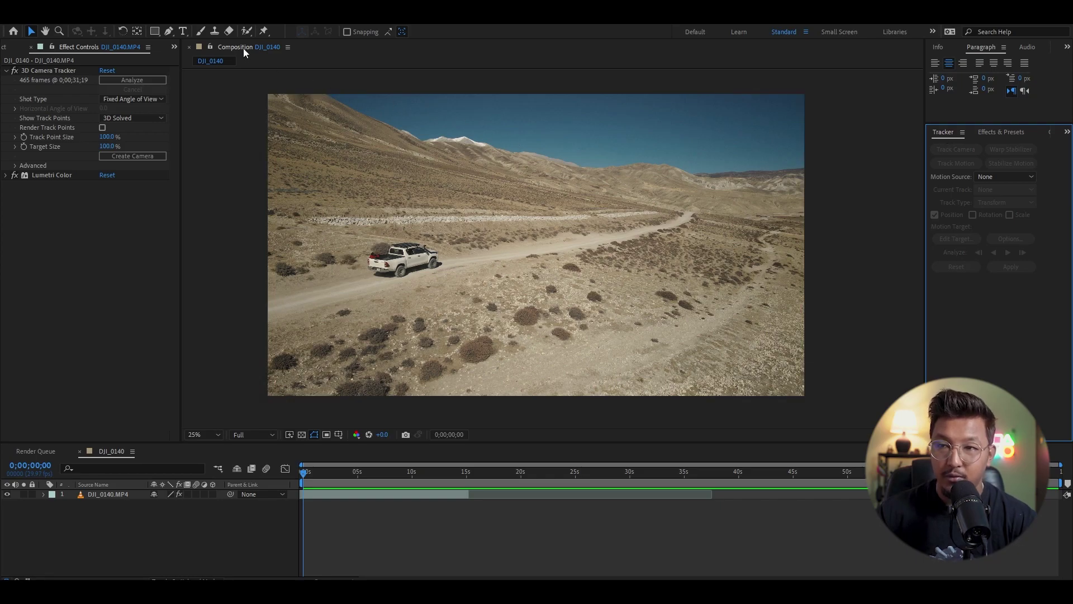
pyautogui.click(215, 26)
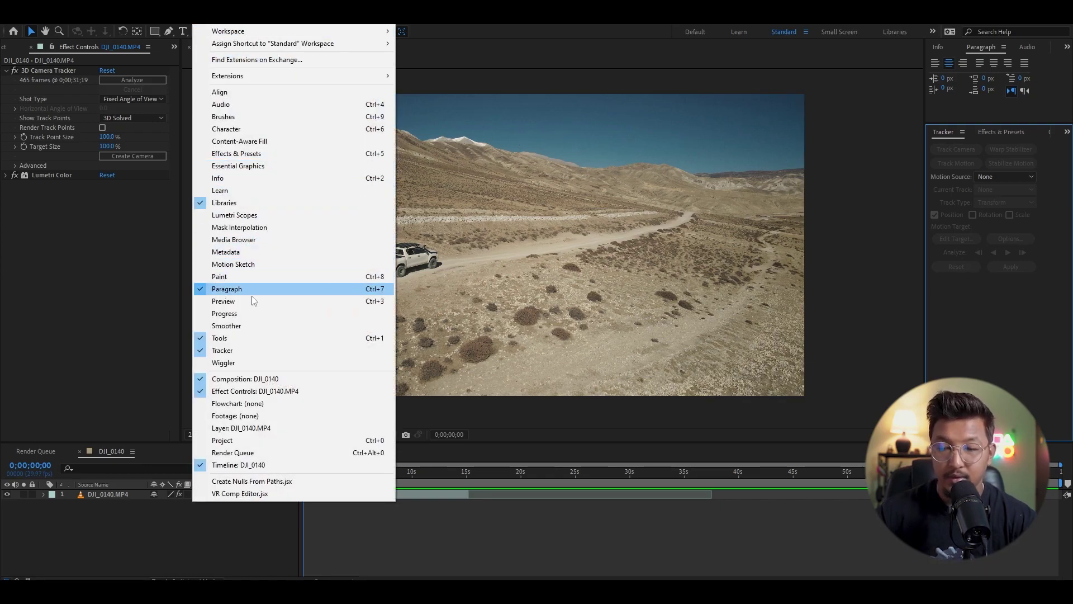
pyautogui.click(246, 351)
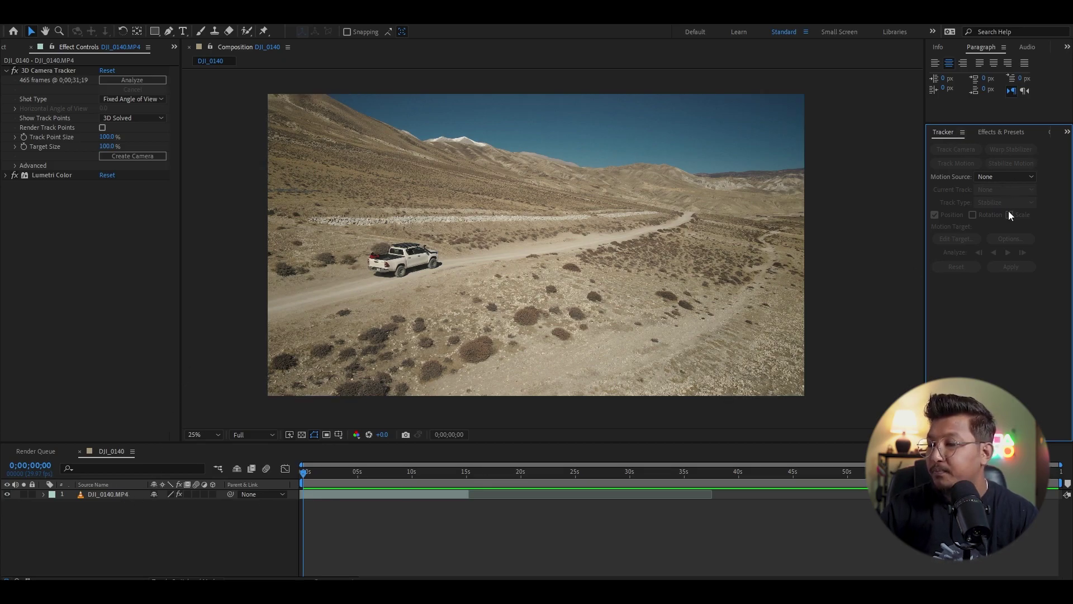
pyautogui.click(104, 494)
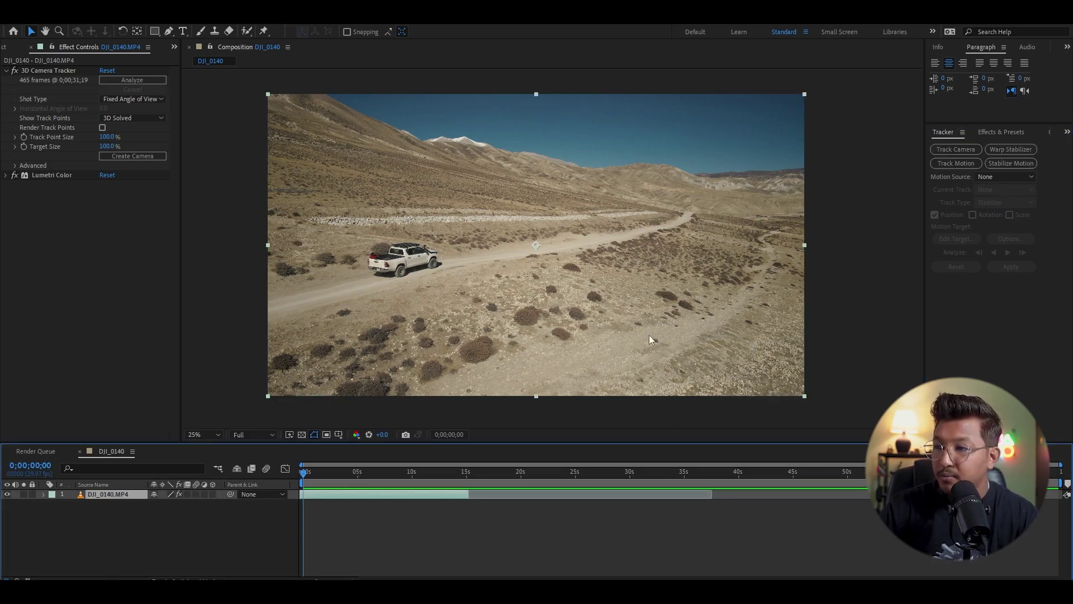
# Start a Track Motion on the footage and move Track Point 1 onto the white truck
pyautogui.click(956, 163)
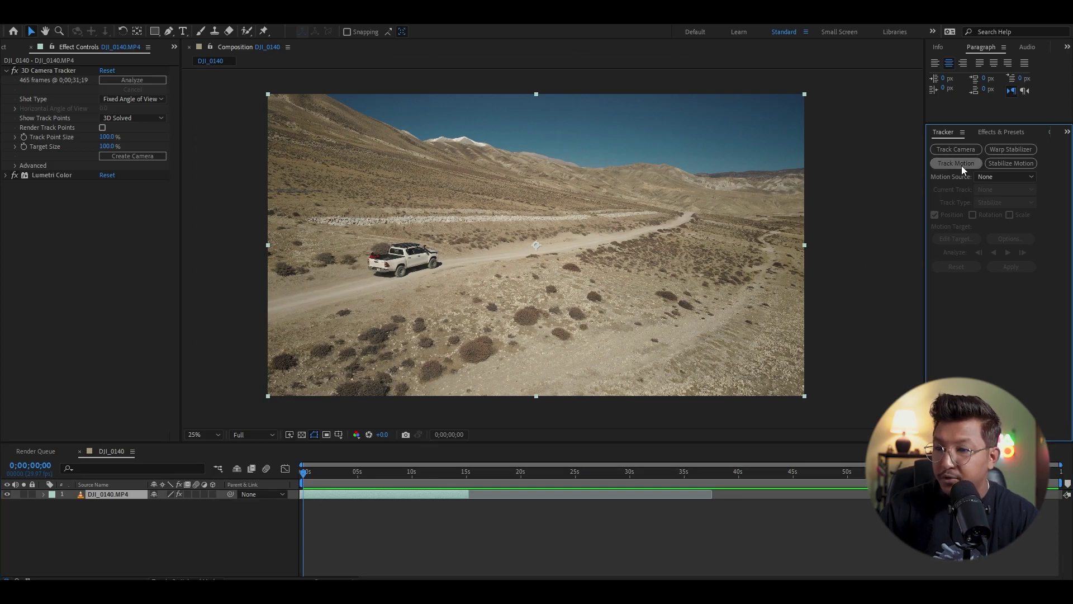
pyautogui.moveTo(393, 310); pyautogui.dragTo(488, 333)
pyautogui.moveTo(648, 247); pyautogui.dragTo(654, 255)
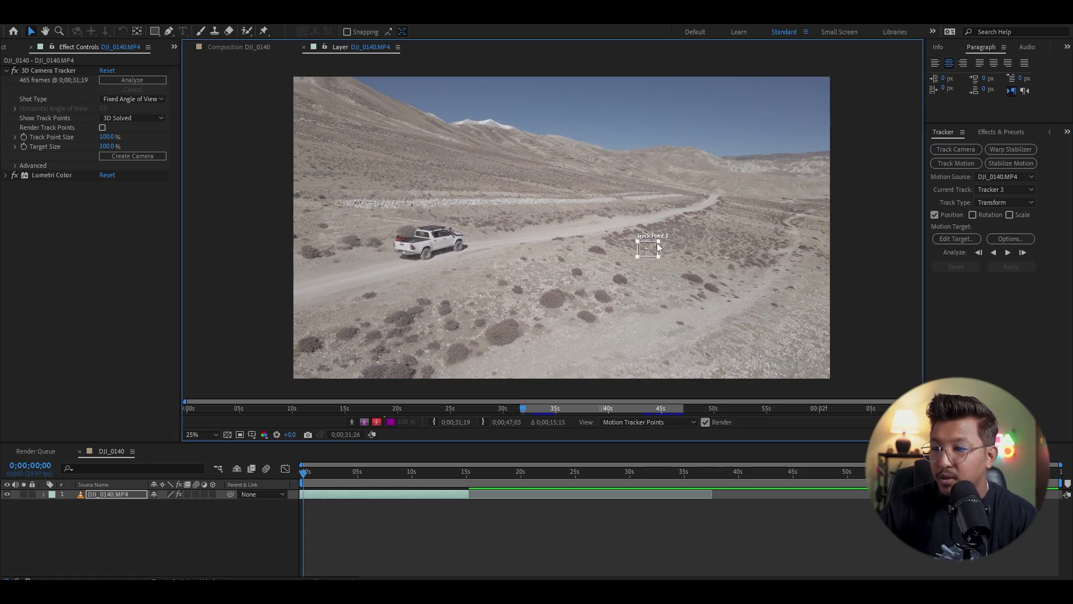
pyautogui.moveTo(654, 252); pyautogui.dragTo(419, 251)
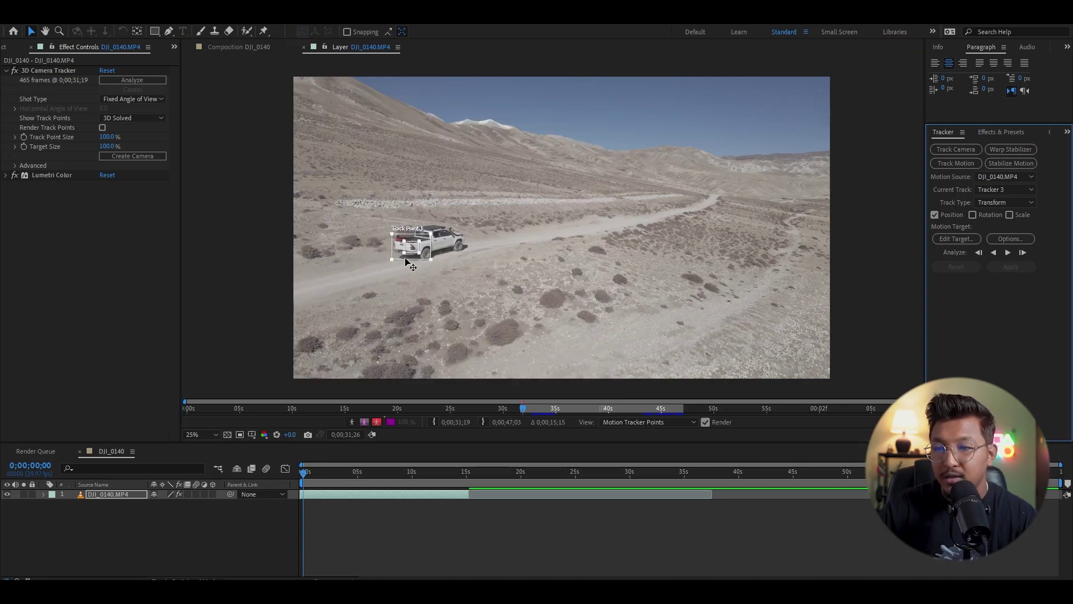
# Tighten Track Point 1's feature and search regions around the truck's rear tail light
pyautogui.scroll(4, 402, 256)
pyautogui.scroll(2, 691, 305)
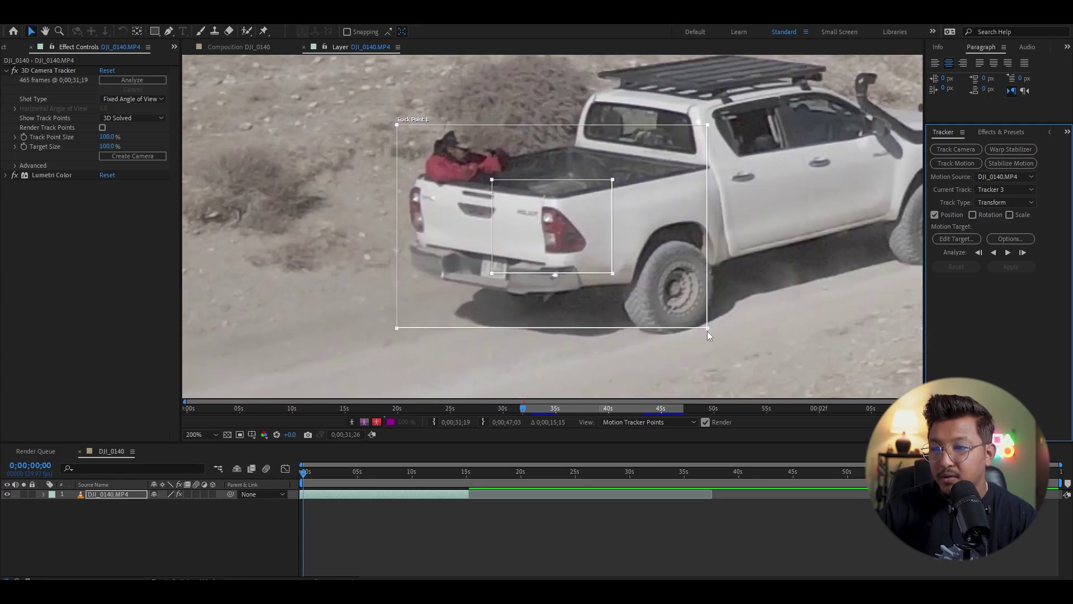
pyautogui.moveTo(612, 274); pyautogui.dragTo(606, 270)
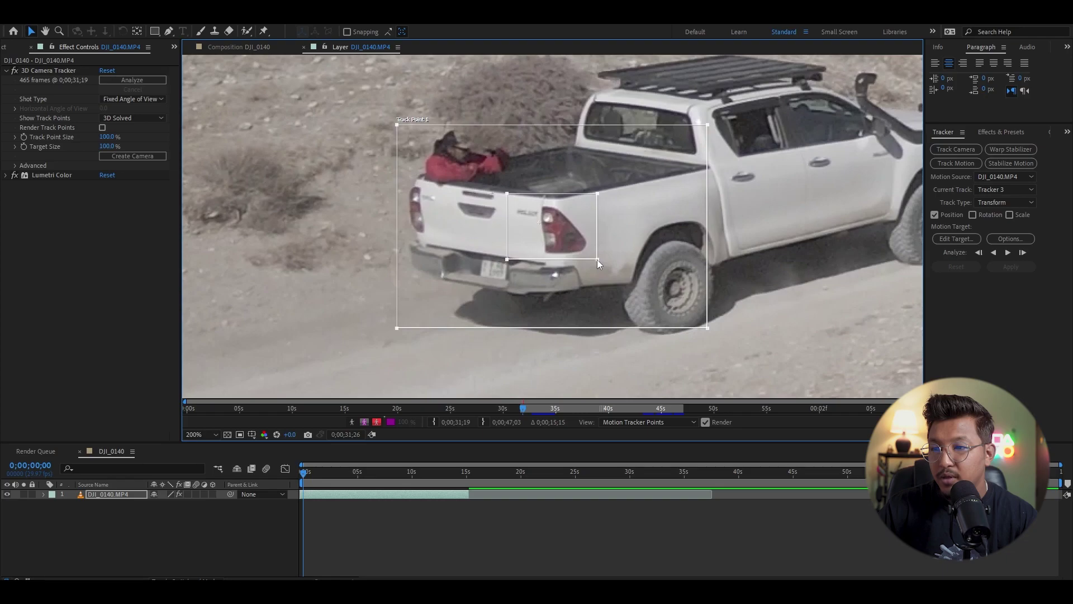
pyautogui.moveTo(553, 235)
pyautogui.mouseDown()
pyautogui.moveTo(603, 207)
pyautogui.moveTo(581, 203)
pyautogui.moveTo(562, 238)
pyautogui.mouseUp()
pyautogui.moveTo(714, 130); pyautogui.dragTo(621, 171)
pyautogui.moveTo(568, 248); pyautogui.dragTo(570, 245)
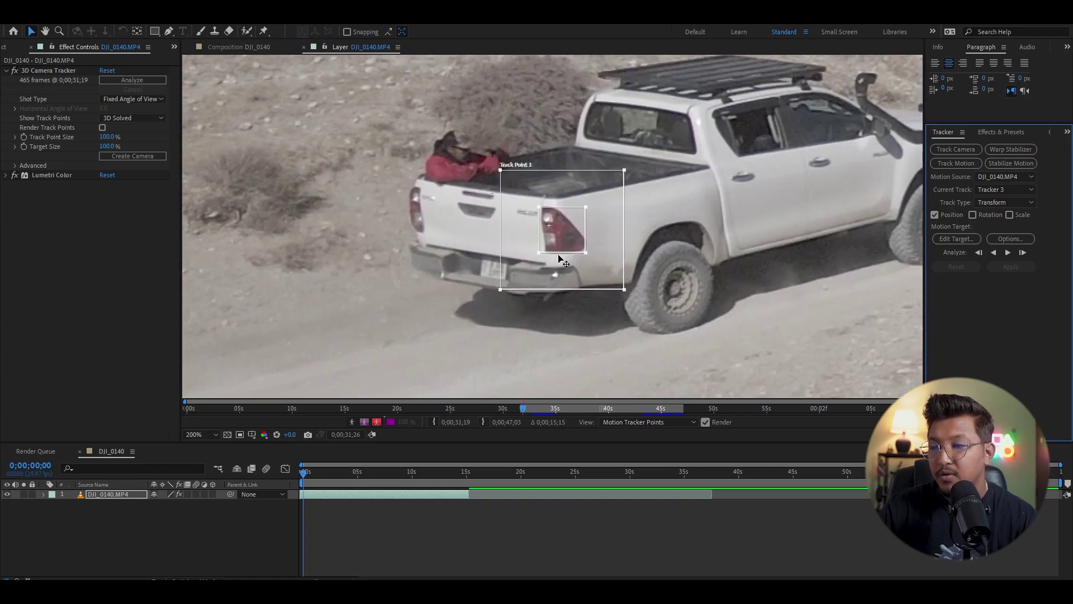
pyautogui.scroll(-3, 559, 259)
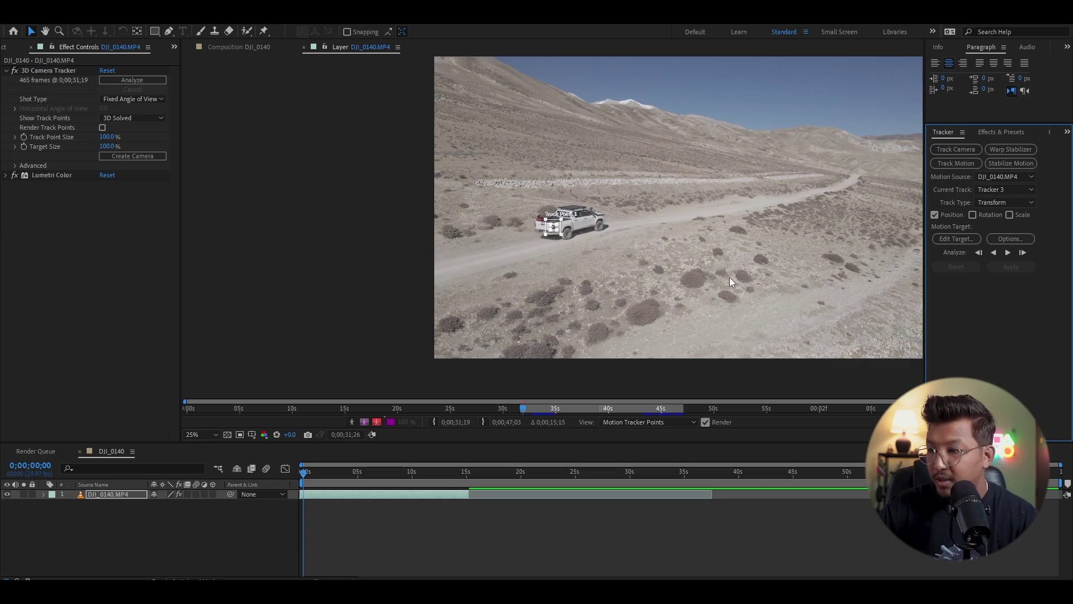
# Begin analysing Track Point 1 forward through the clip
pyautogui.click(303, 473)
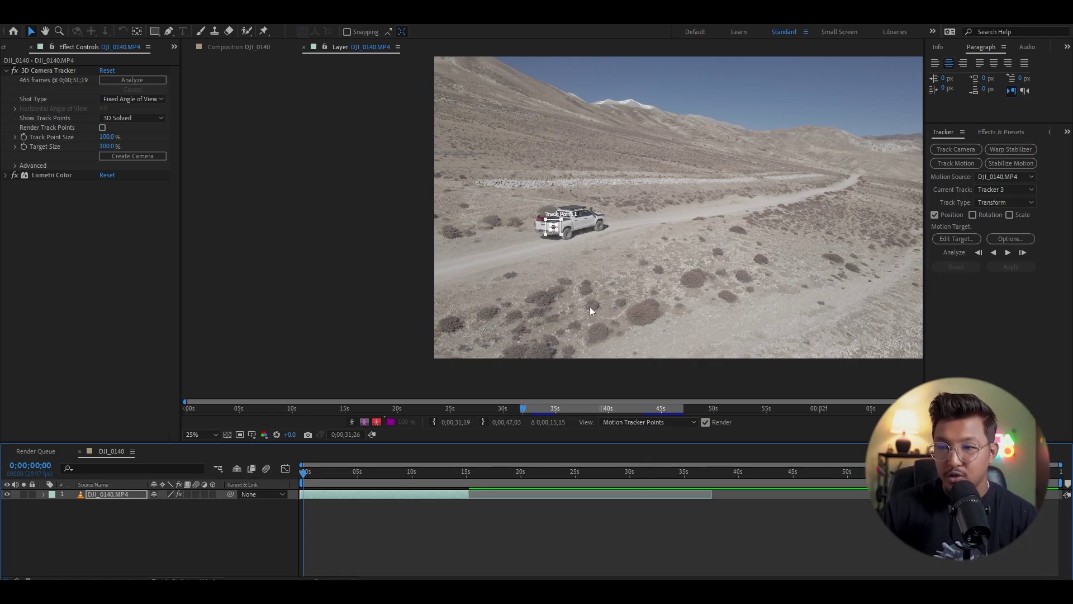
pyautogui.scroll(8, 556, 264)
pyautogui.scroll(-2, 535, 265)
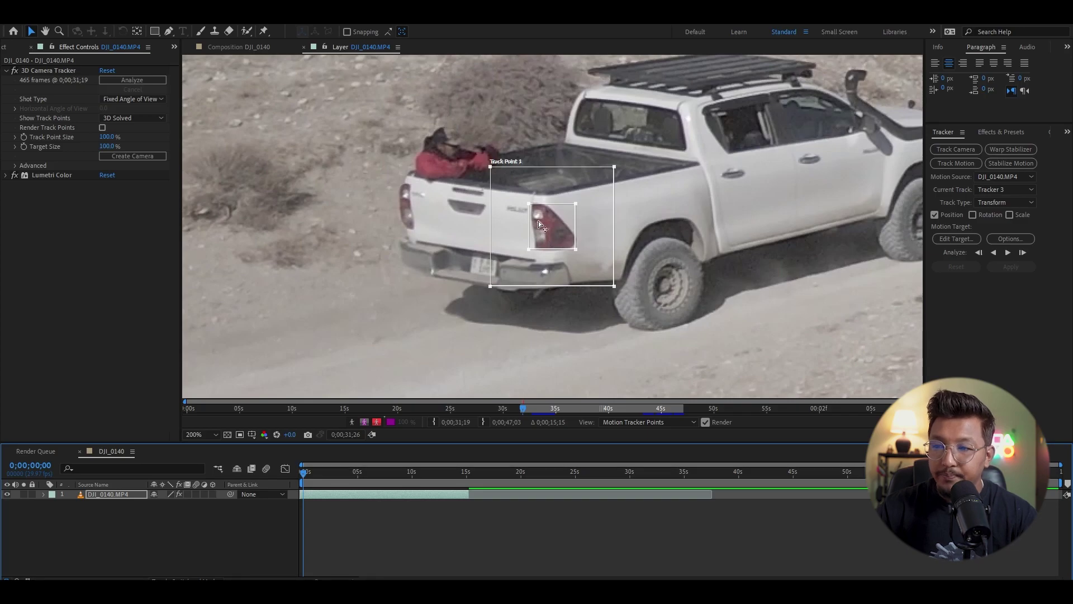
pyautogui.click(1008, 252)
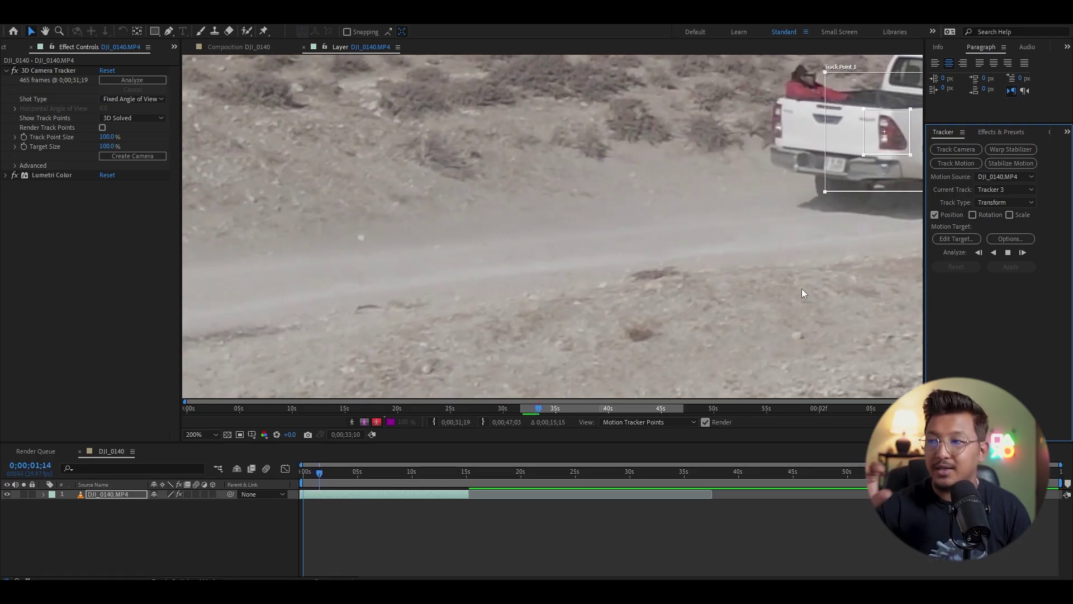
# Realign the drifted track point back over the truck's tail light in the magnified view
pyautogui.scroll(-4, 544, 300)
pyautogui.scroll(-2, 544, 299)
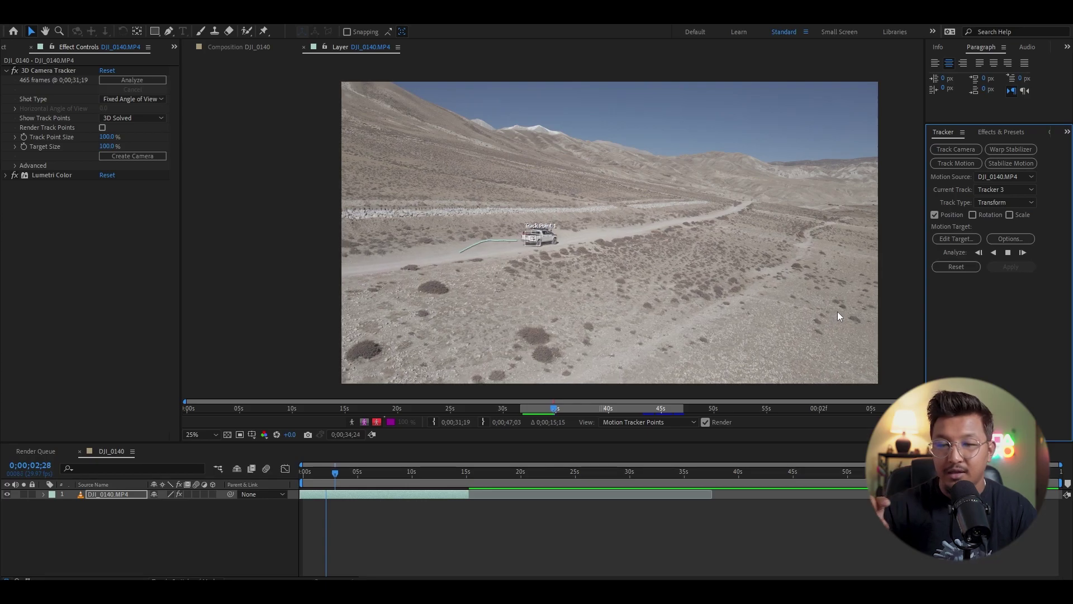
pyautogui.scroll(6, 604, 267)
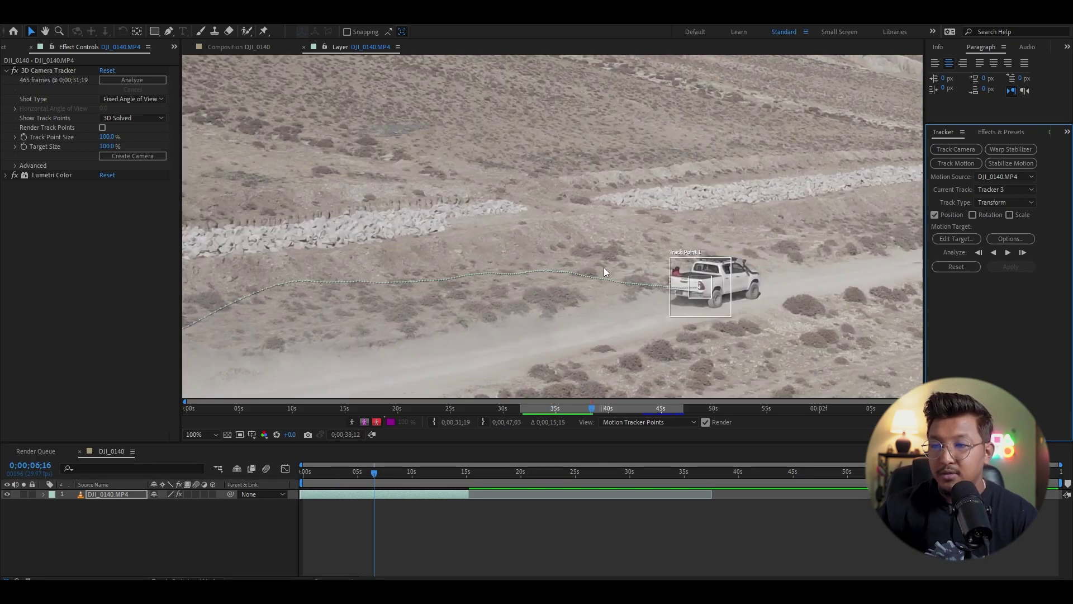
pyautogui.scroll(2, 750, 337)
pyautogui.moveTo(770, 300); pyautogui.dragTo(376, 202)
pyautogui.press('v')
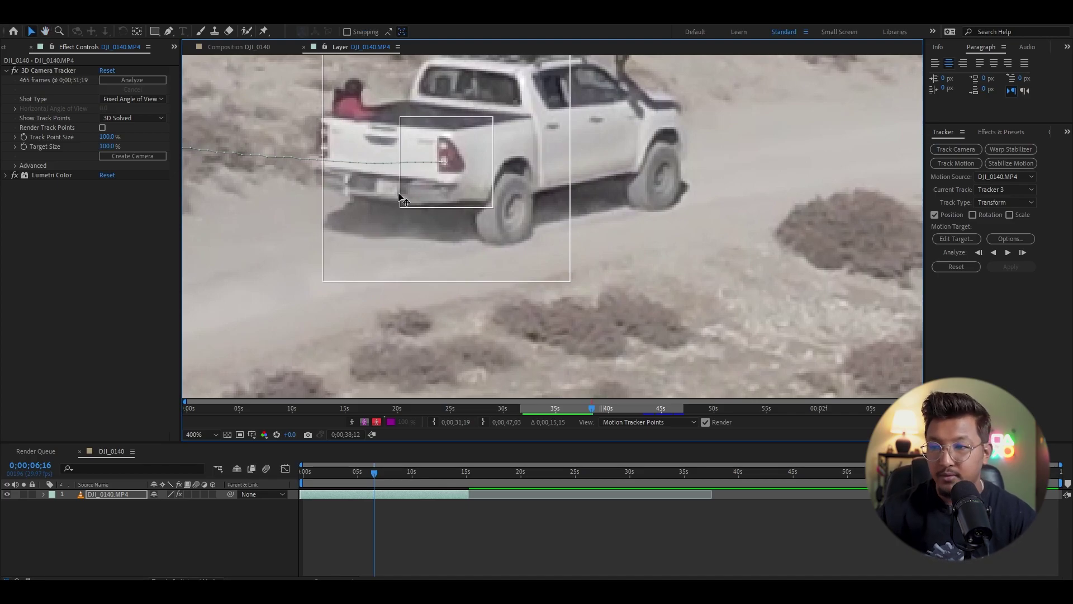
pyautogui.moveTo(462, 171); pyautogui.dragTo(553, 208)
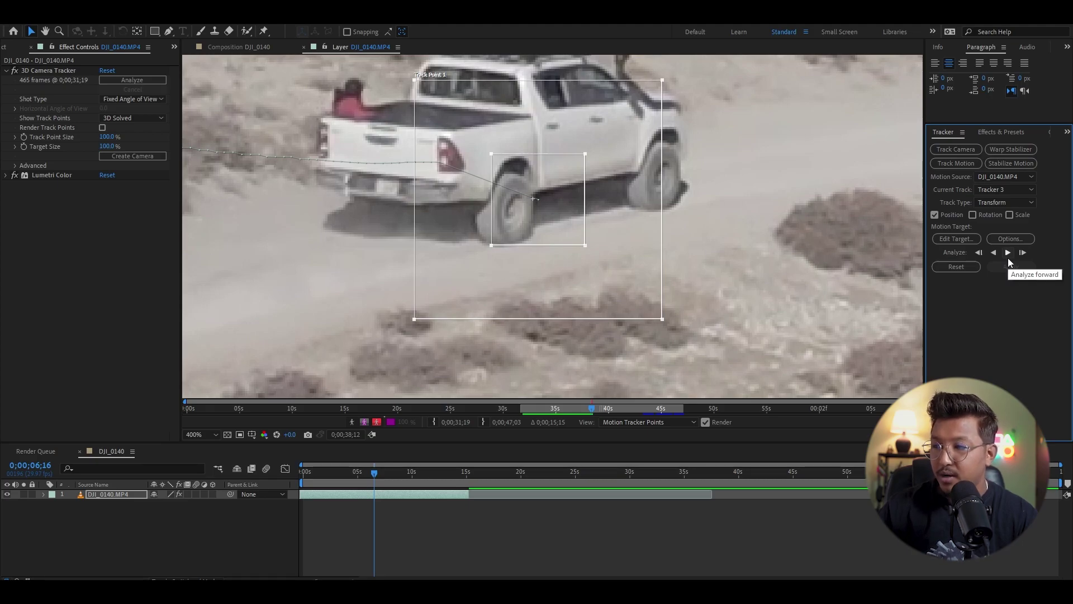
pyautogui.moveTo(537, 221); pyautogui.dragTo(455, 202)
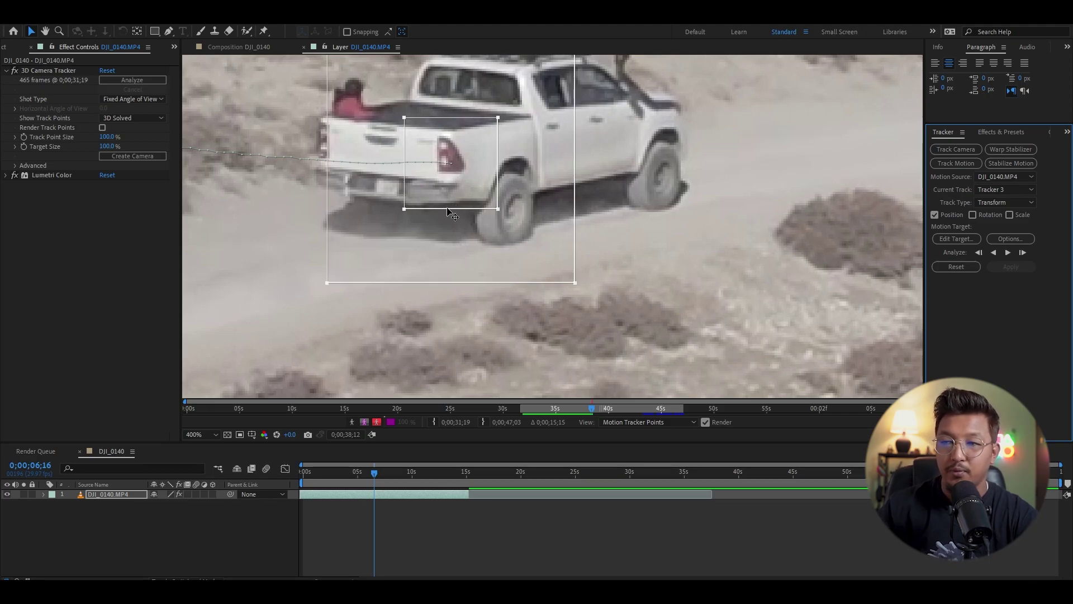
pyautogui.moveTo(454, 191); pyautogui.dragTo(456, 189)
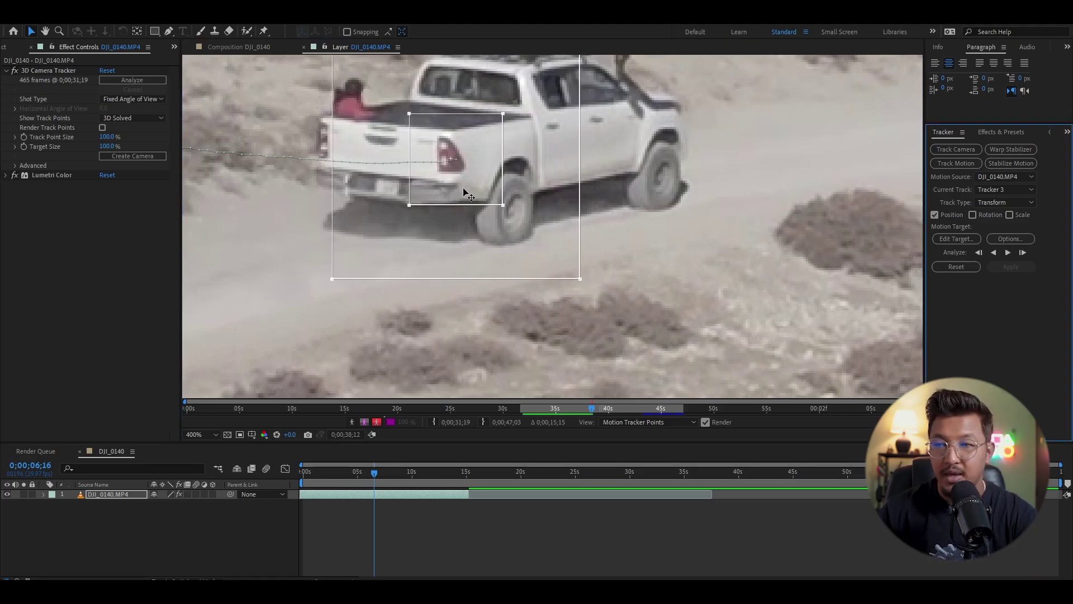
pyautogui.scroll(1, 458, 193)
pyautogui.scroll(-8, 464, 204)
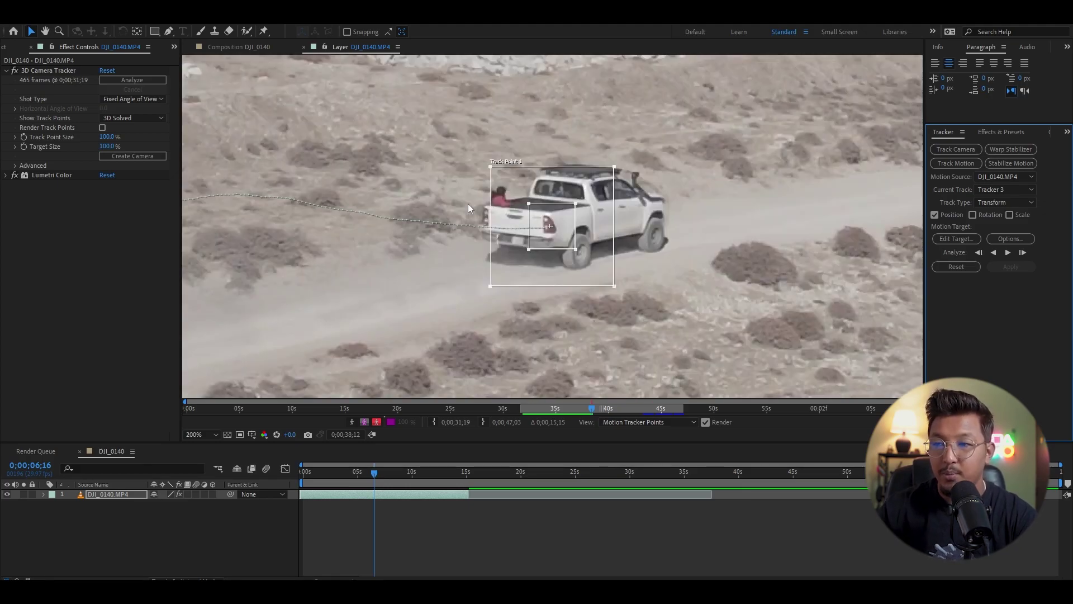
# Analyze the track forward along the road, then scrub back to check it and deselect the footage
pyautogui.click(1008, 252)
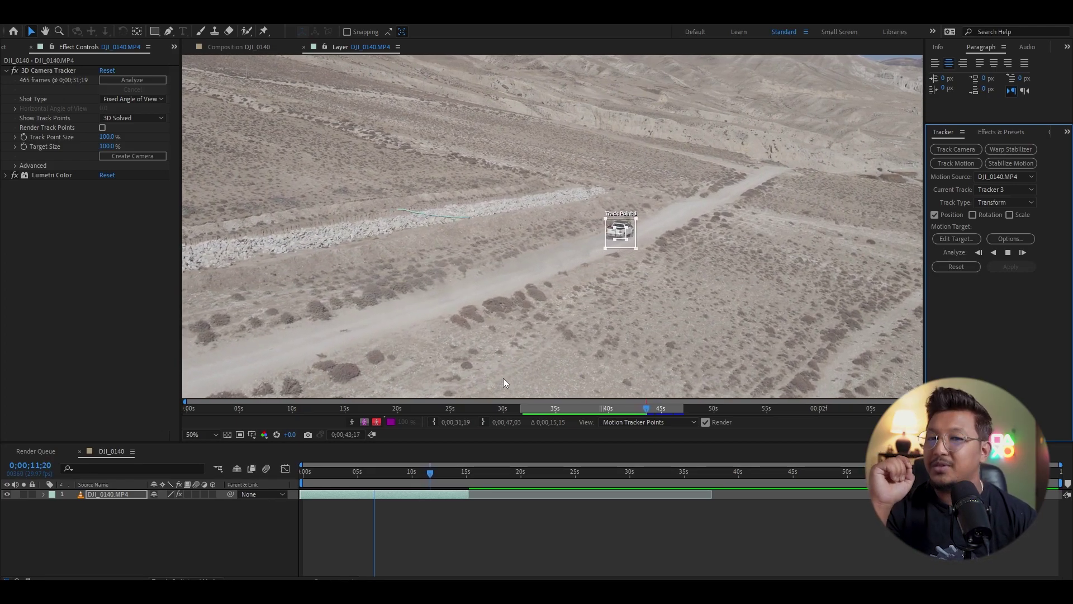
pyautogui.moveTo(465, 474); pyautogui.dragTo(306, 474)
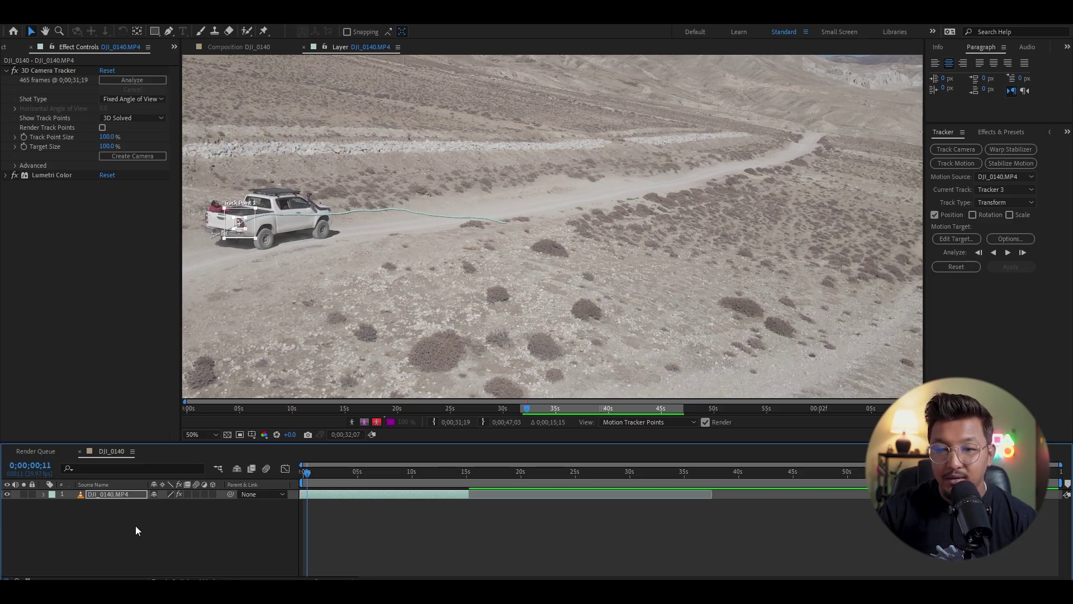
pyautogui.click(97, 533)
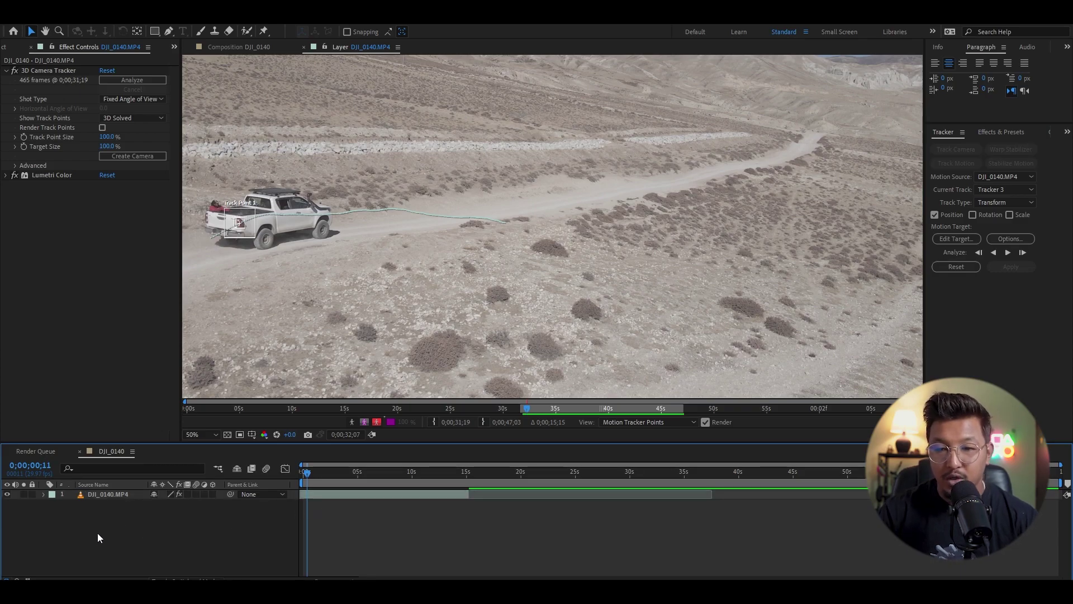
# Add a new Null Object layer to the composition
pyautogui.rightClick(98, 534)
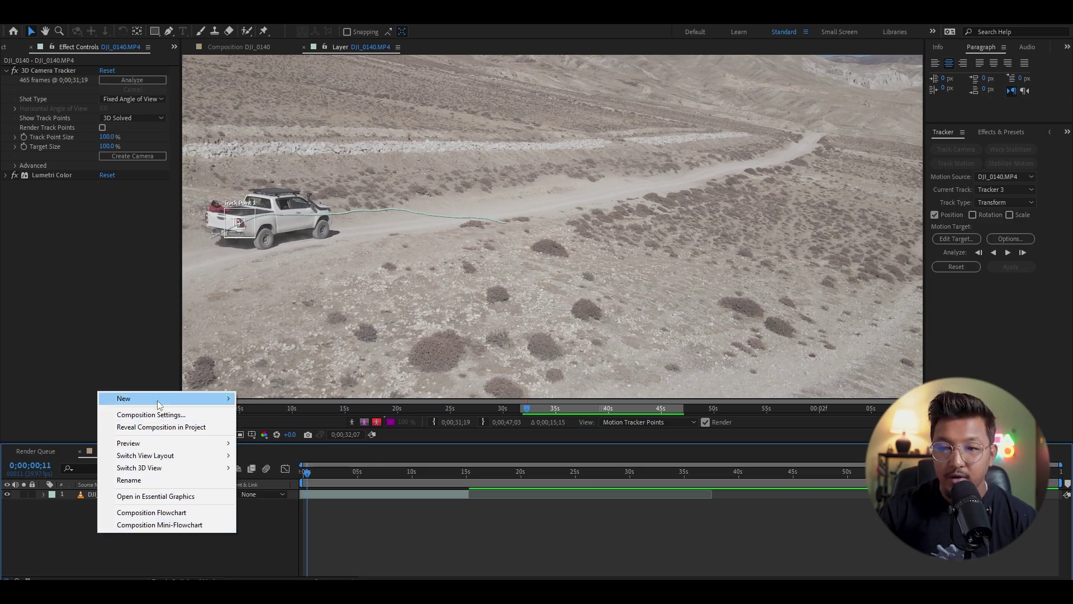
pyautogui.moveTo(157, 400)
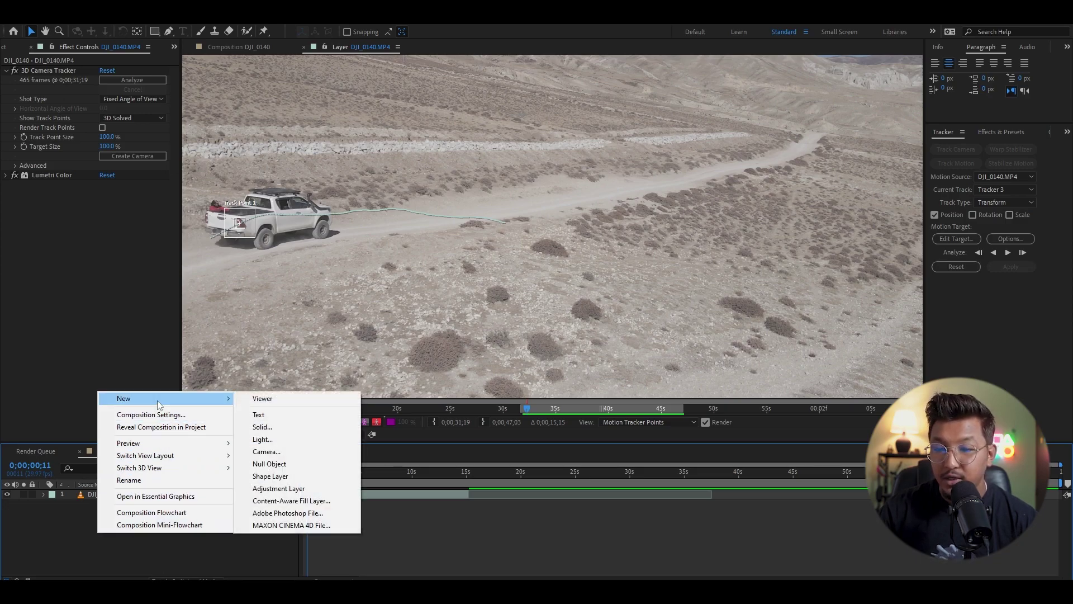
pyautogui.click(274, 464)
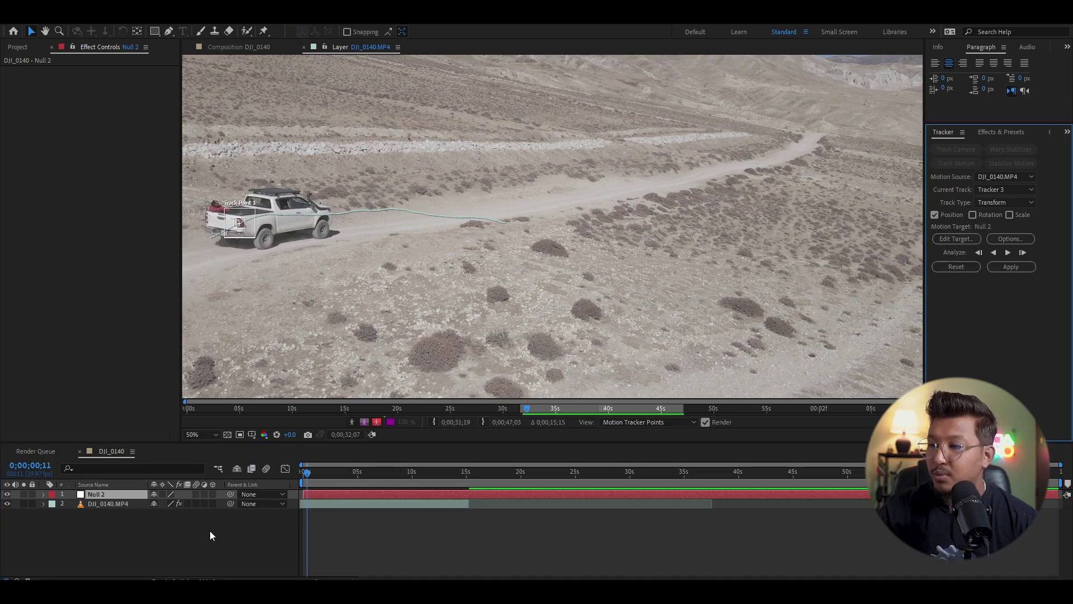
# Set Null 2 as the motion target and apply the tracking data in X and Y
pyautogui.click(953, 241)
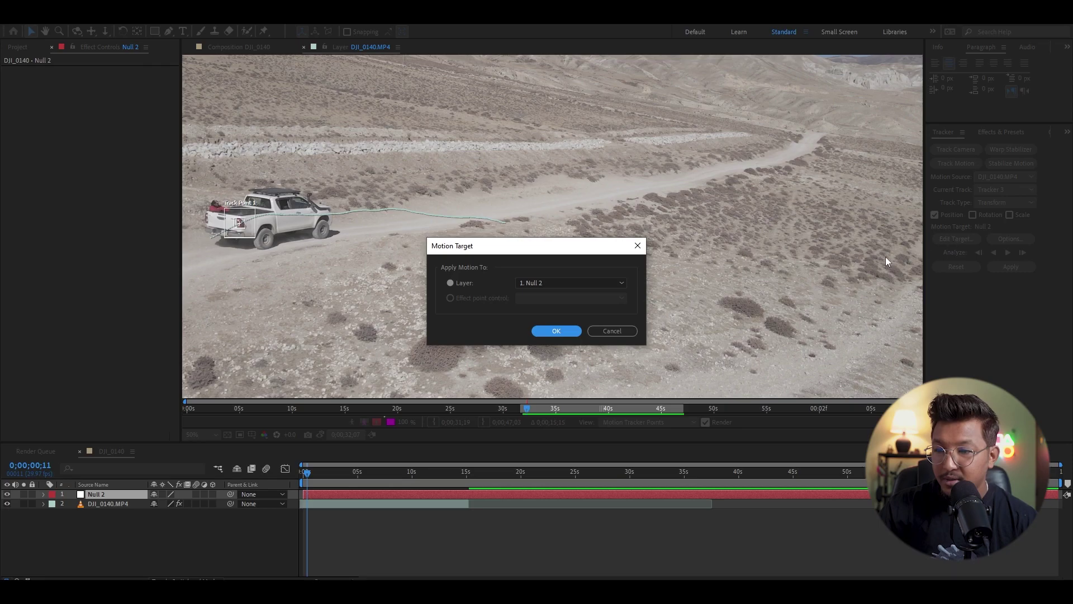
pyautogui.click(548, 286)
pyautogui.click(549, 296)
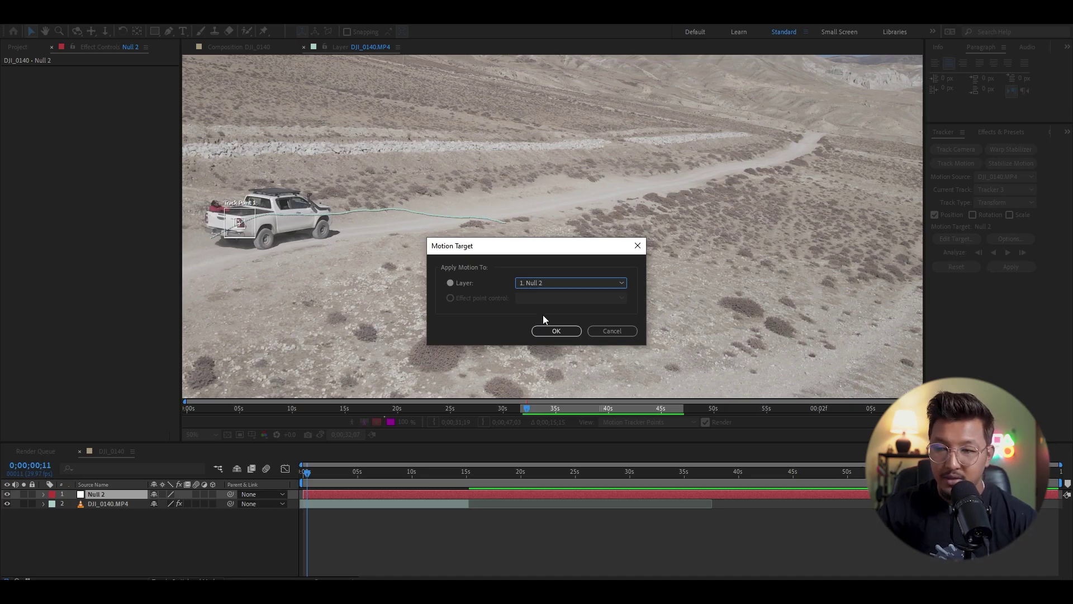
pyautogui.click(550, 332)
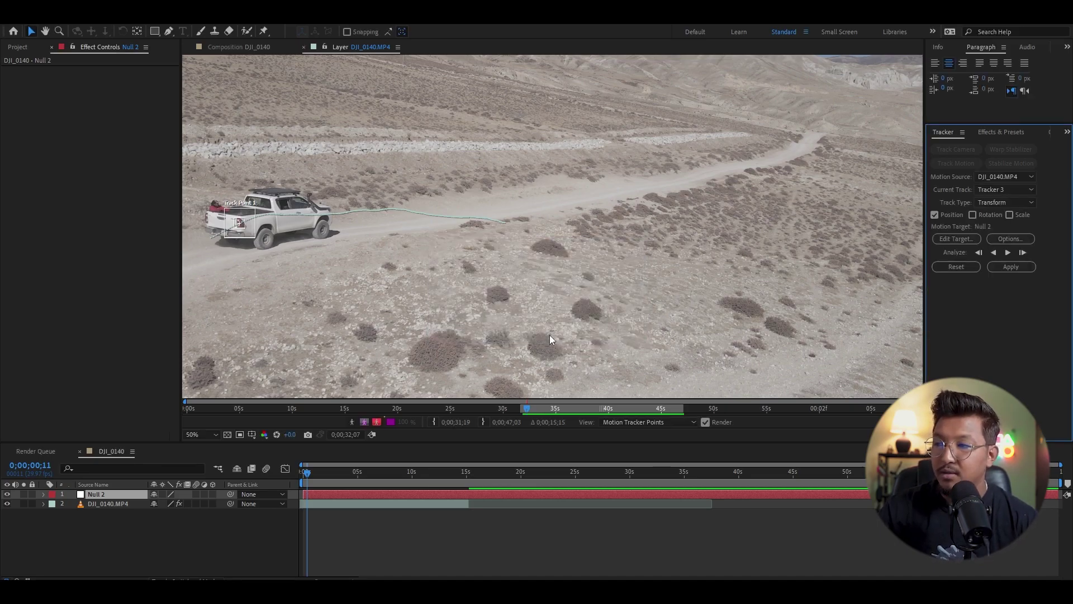
pyautogui.click(1011, 267)
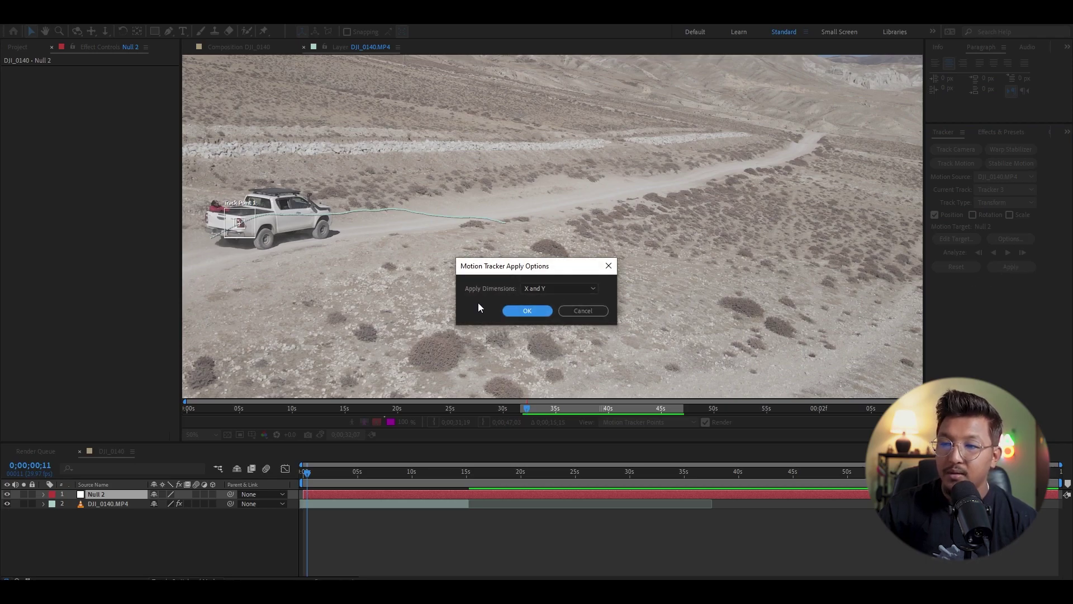
pyautogui.click(528, 311)
pyautogui.moveTo(307, 473); pyautogui.dragTo(306, 473)
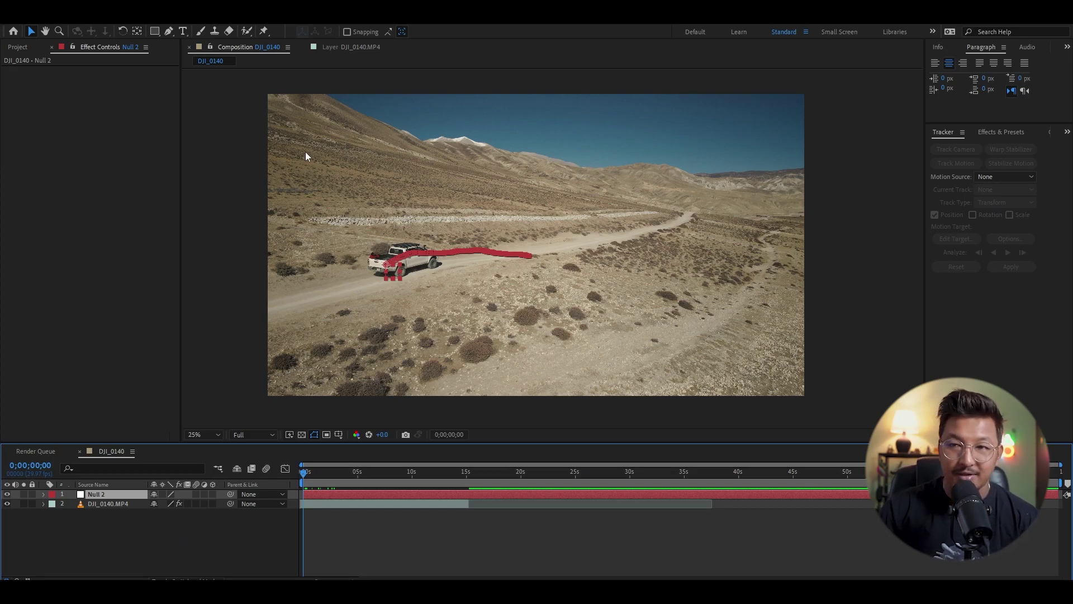
# Create an 'I am awesome' text layer above the truck in the composition
pyautogui.click(179, 31)
pyautogui.click(403, 213)
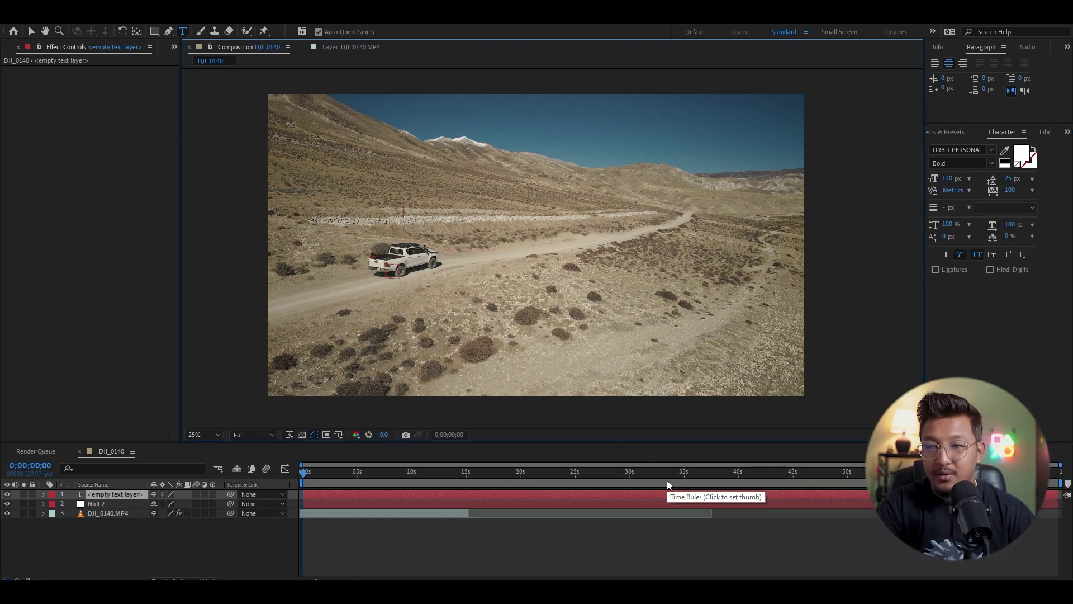
pyautogui.write('I am aw')
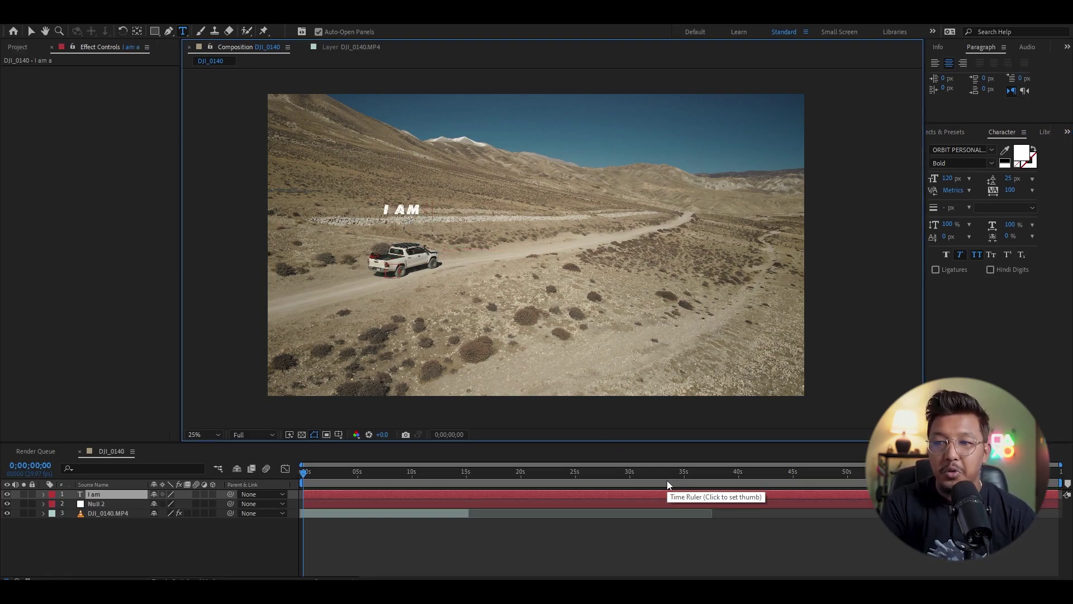
pyautogui.write('esome')
pyautogui.press('Escape')
pyautogui.press('v')
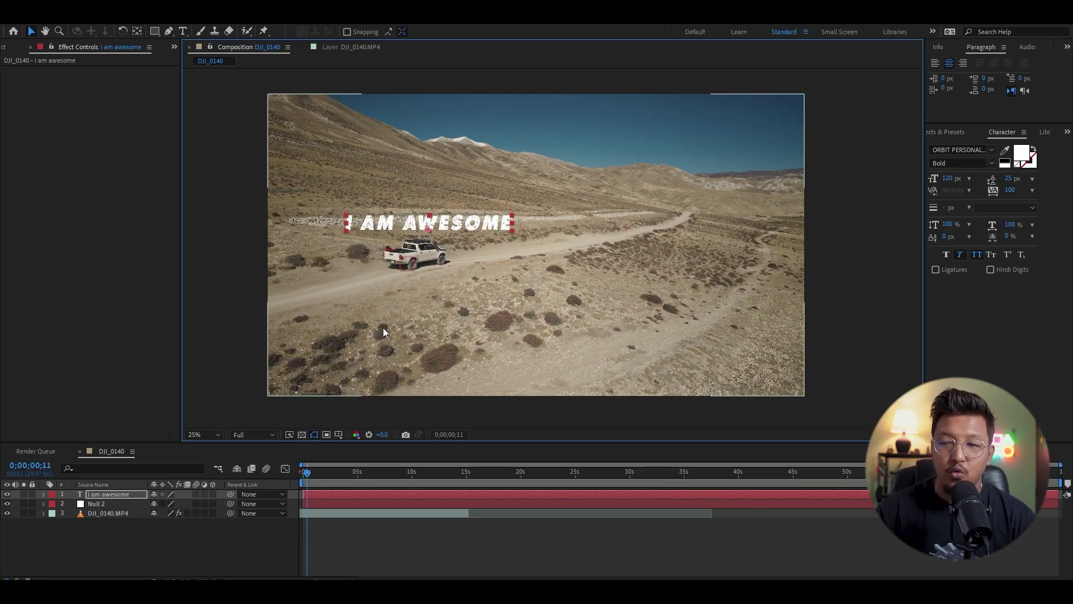
pyautogui.click(150, 457)
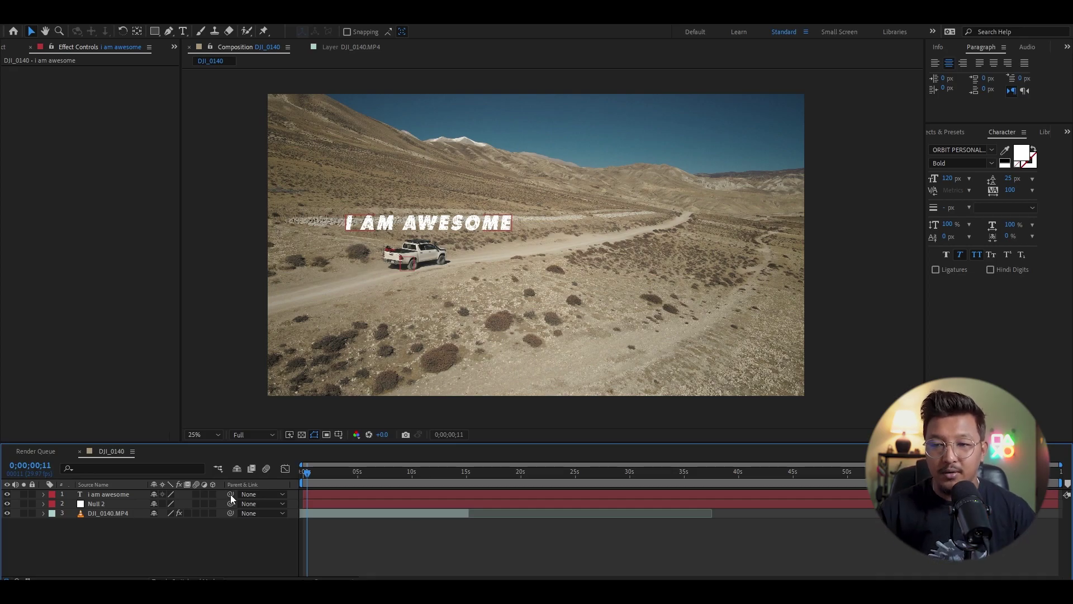
# Parent the 'I am awesome' text layer to Null 2 and return to the clip's start
pyautogui.moveTo(231, 494); pyautogui.dragTo(116, 505)
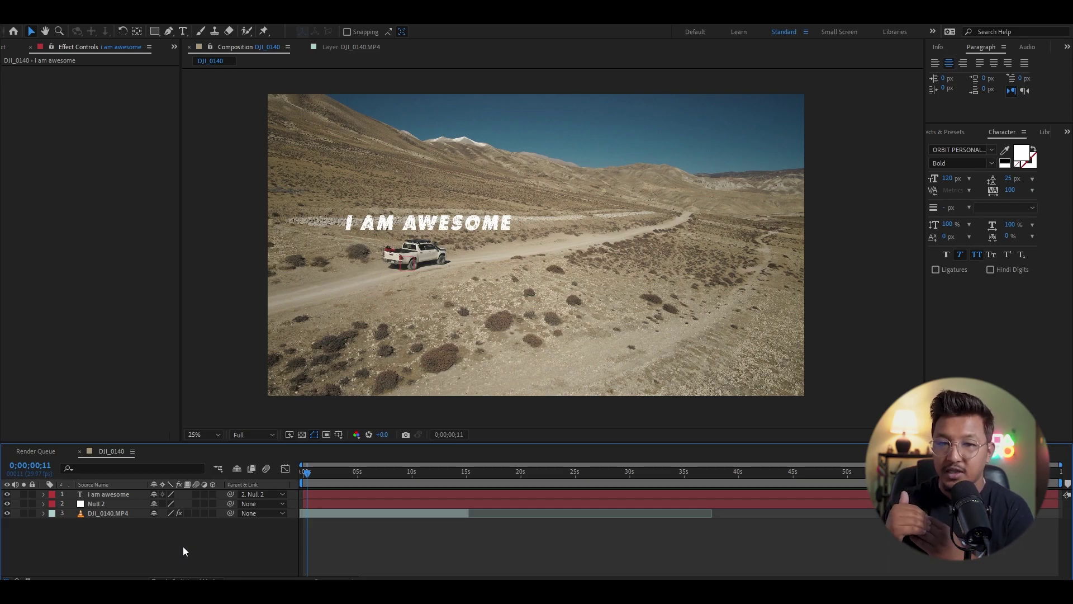
pyautogui.moveTo(307, 472); pyautogui.dragTo(294, 475)
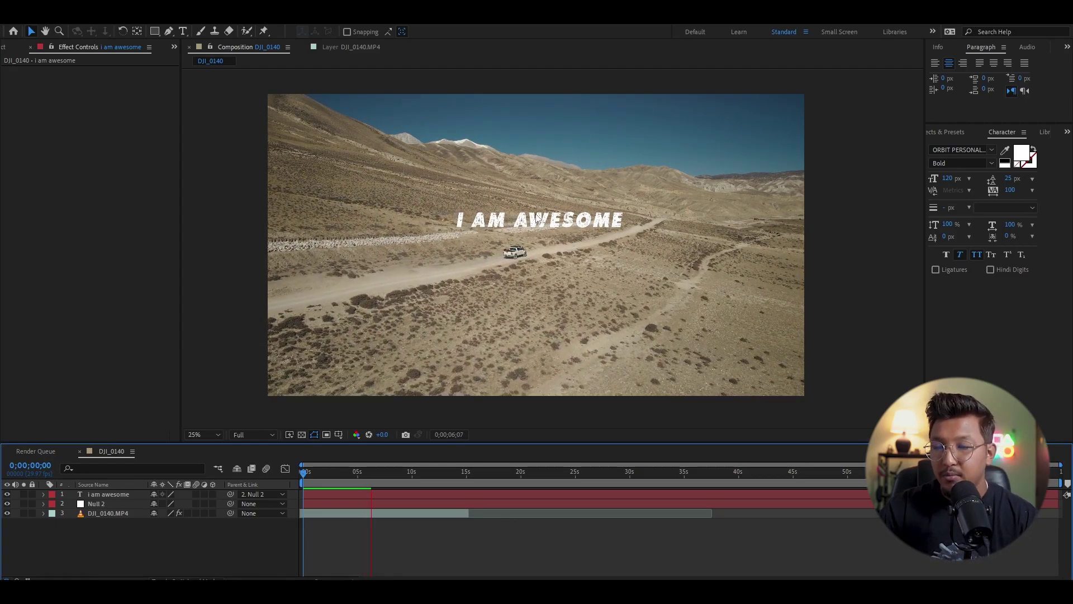
# Stop playback and move the 'I AM AWESOME' text down just below the truck
pyautogui.press('space')
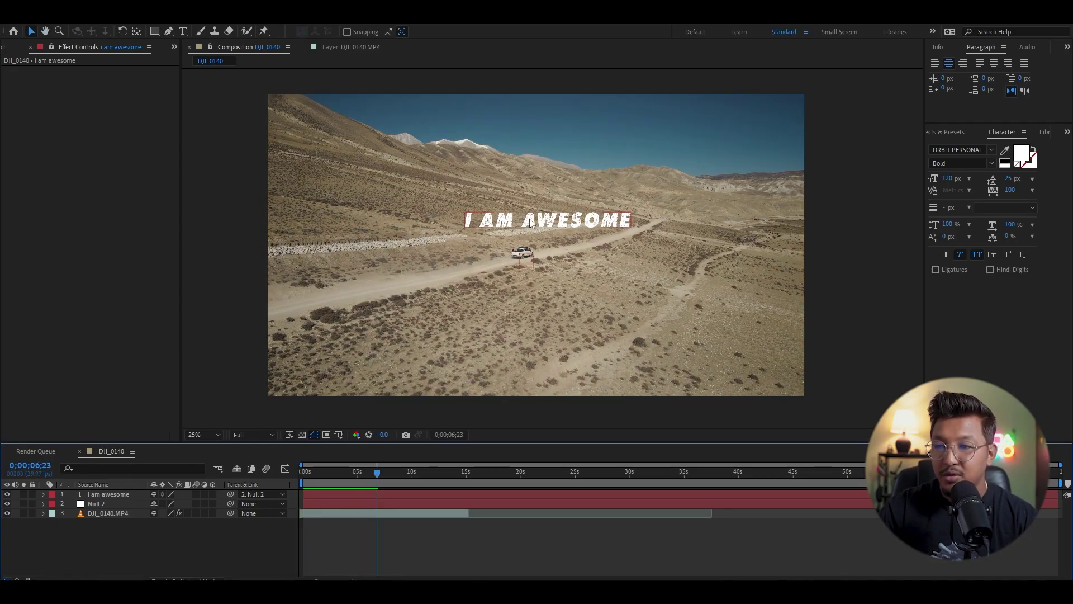
pyautogui.click(551, 224)
pyautogui.moveTo(583, 226); pyautogui.dragTo(596, 278)
pyautogui.press('Return')
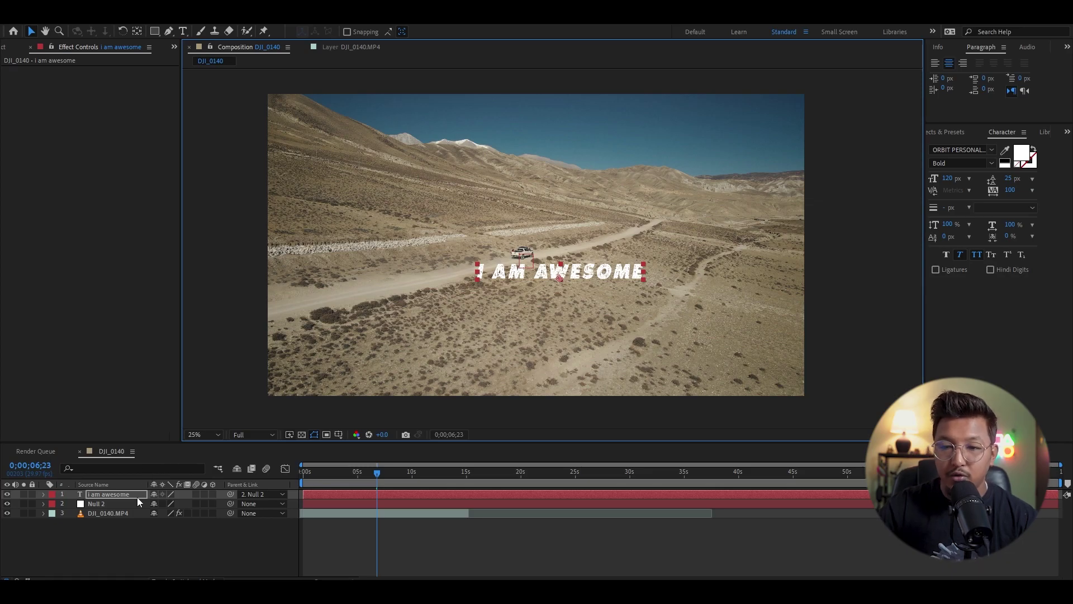
# Scale the text to about 84.8, 95.4% and nudge it left beside the truck
pyautogui.press('s')
pyautogui.moveTo(167, 503); pyautogui.dragTo(141, 504)
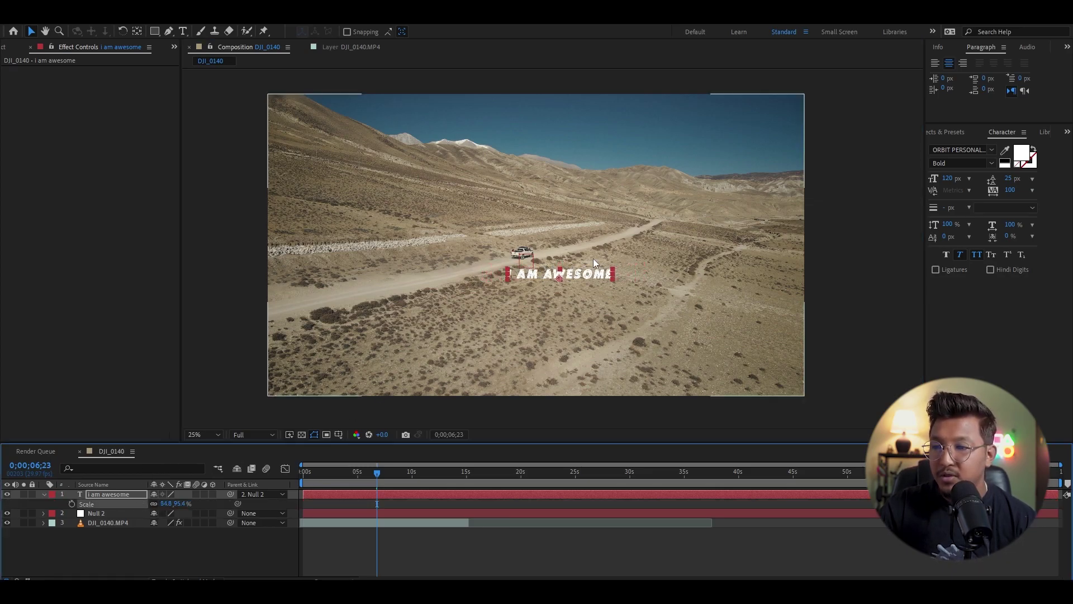
pyautogui.moveTo(588, 275); pyautogui.dragTo(560, 270)
pyautogui.click(554, 366)
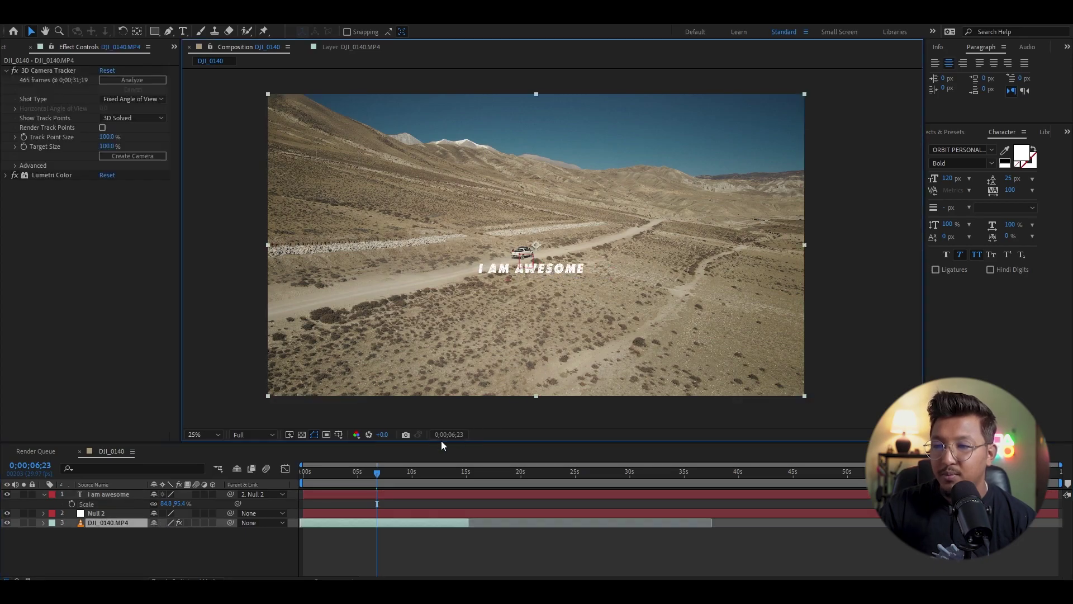
pyautogui.moveTo(377, 471); pyautogui.dragTo(276, 477)
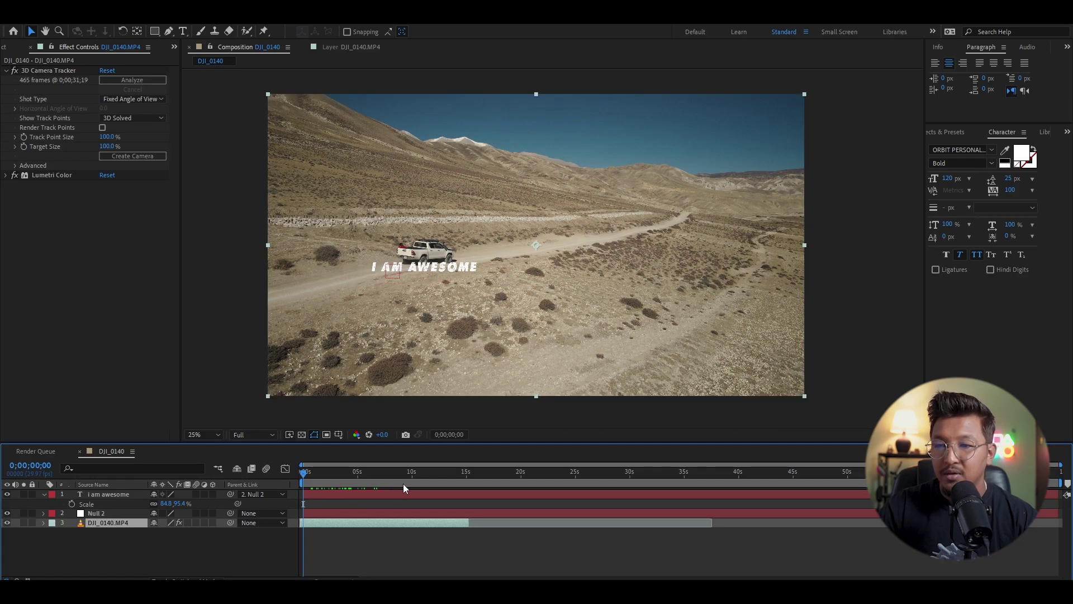